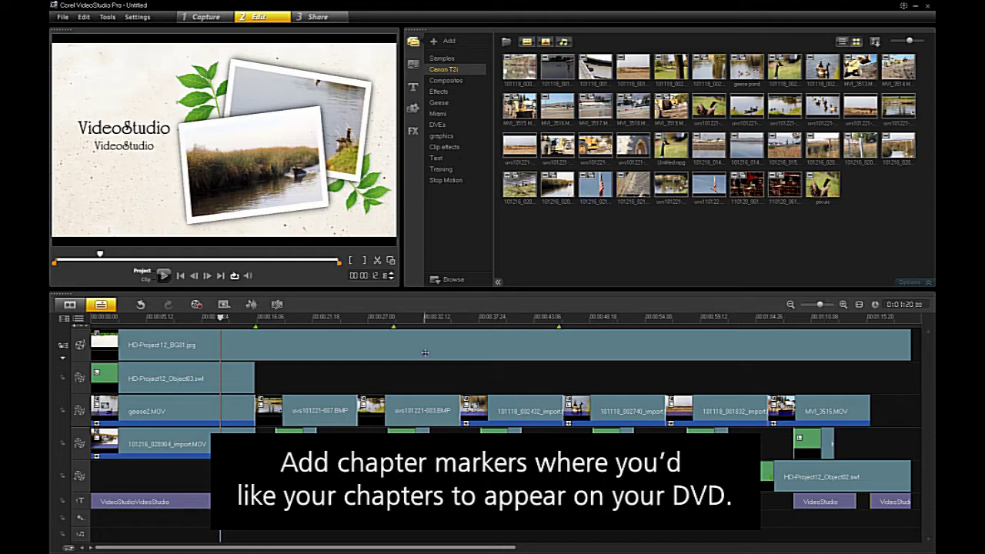
Add three chapter markers along the timeline: near the start, further along, and near the end.
{"action": "left_click", "coordinate": [185, 326]}
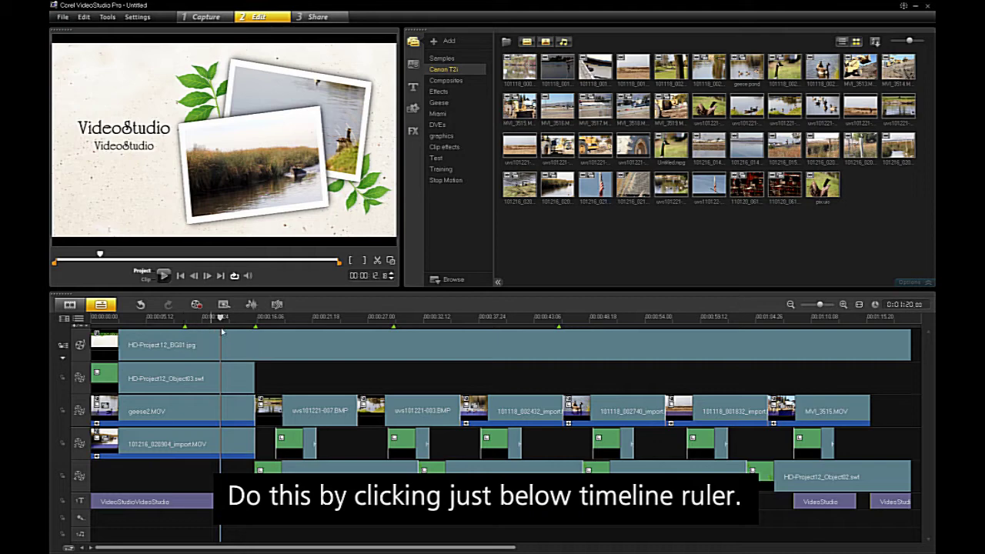
{"action": "left_click", "coordinate": [325, 329]}
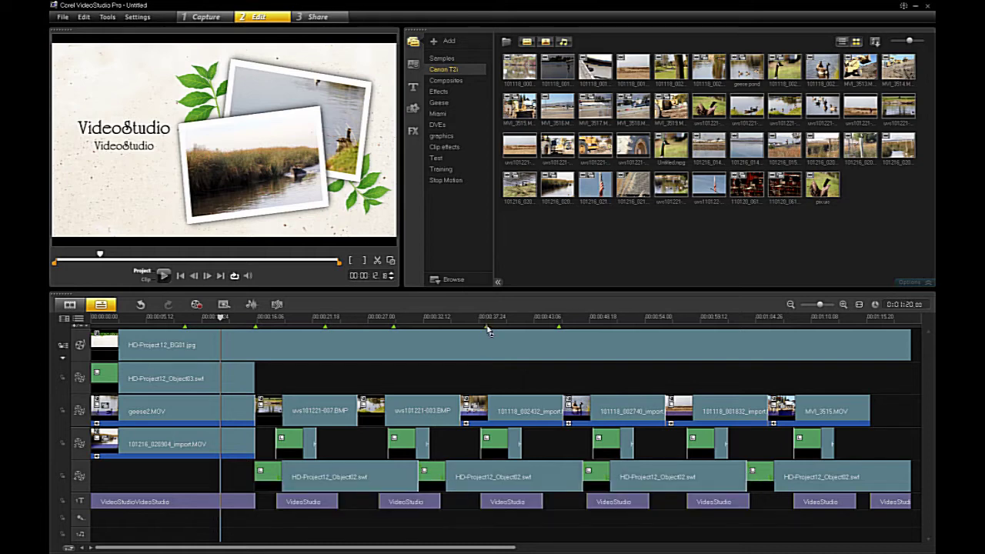
{"action": "left_click", "coordinate": [663, 330]}
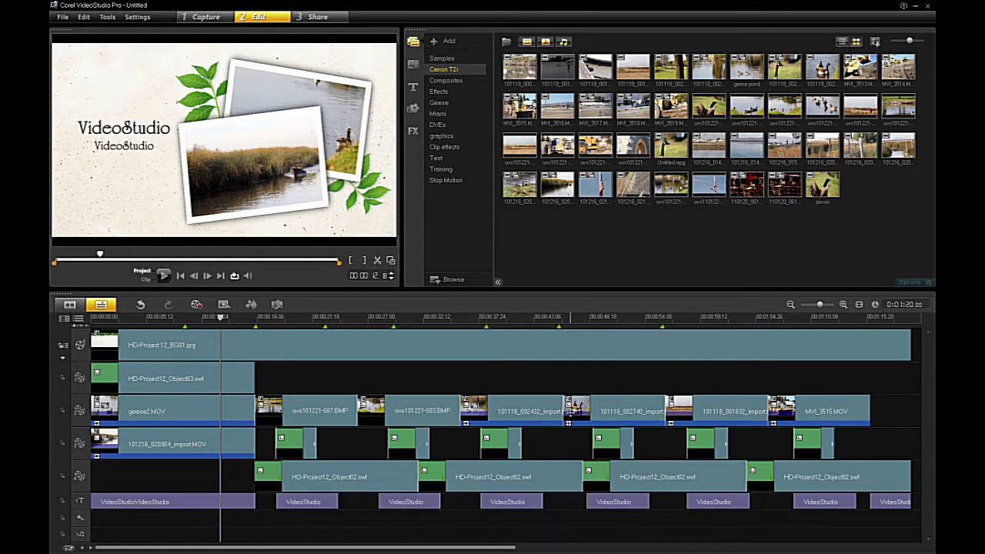
In the Chapter Point Manager, rename the first chapter point to 'Open'.
{"action": "left_click", "coordinate": [87, 330]}
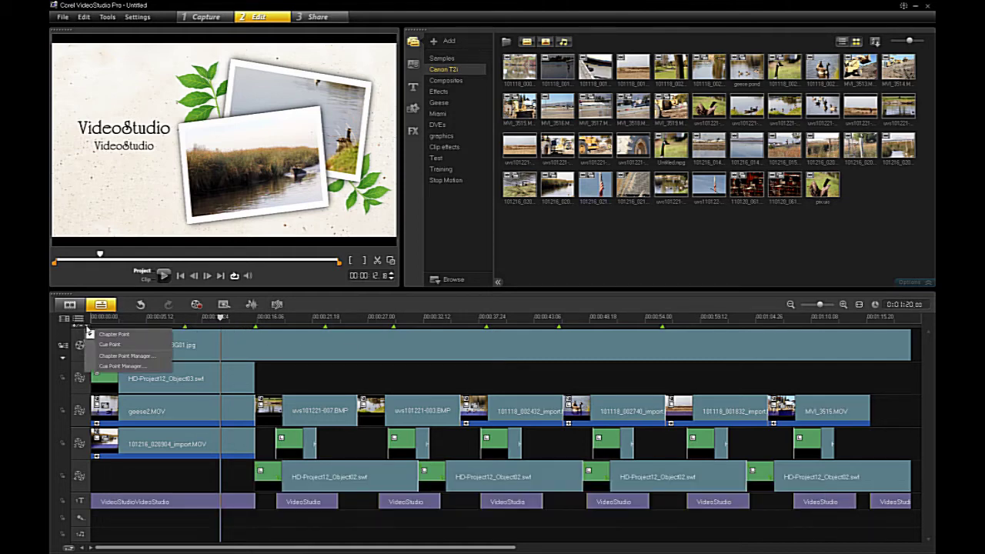
{"action": "left_click", "coordinate": [110, 356]}
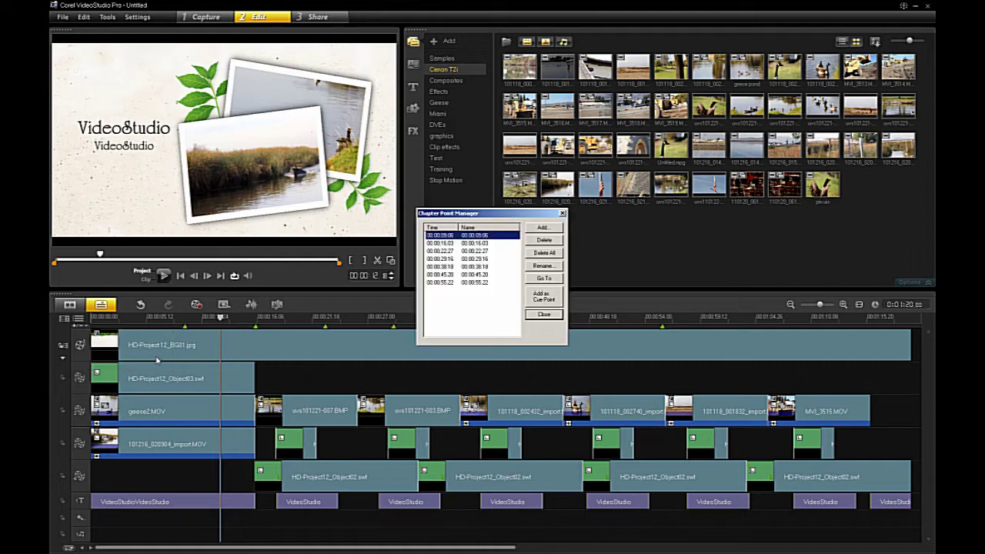
{"action": "left_click", "coordinate": [538, 265]}
{"action": "type", "text": "G"}
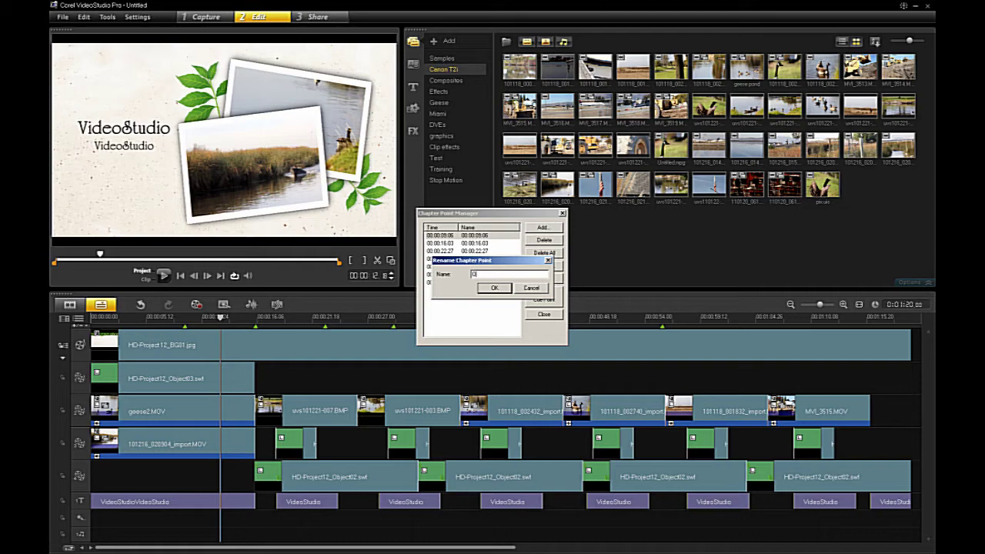
{"action": "type", "text": "pen"}
{"action": "left_click", "coordinate": [492, 285]}
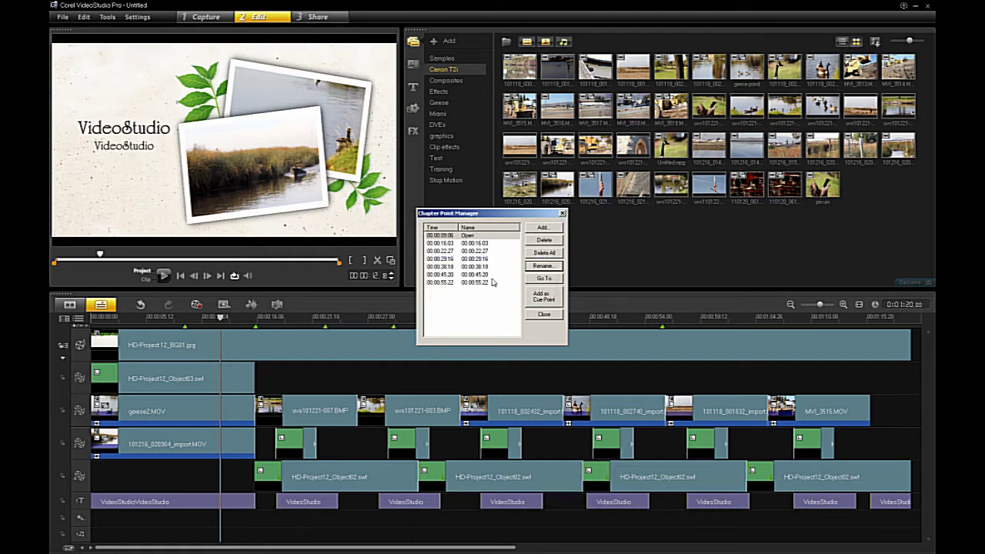
Rename the chapter point at 00:00:16:03 to 'Park' and close the manager.
{"action": "left_click", "coordinate": [490, 243]}
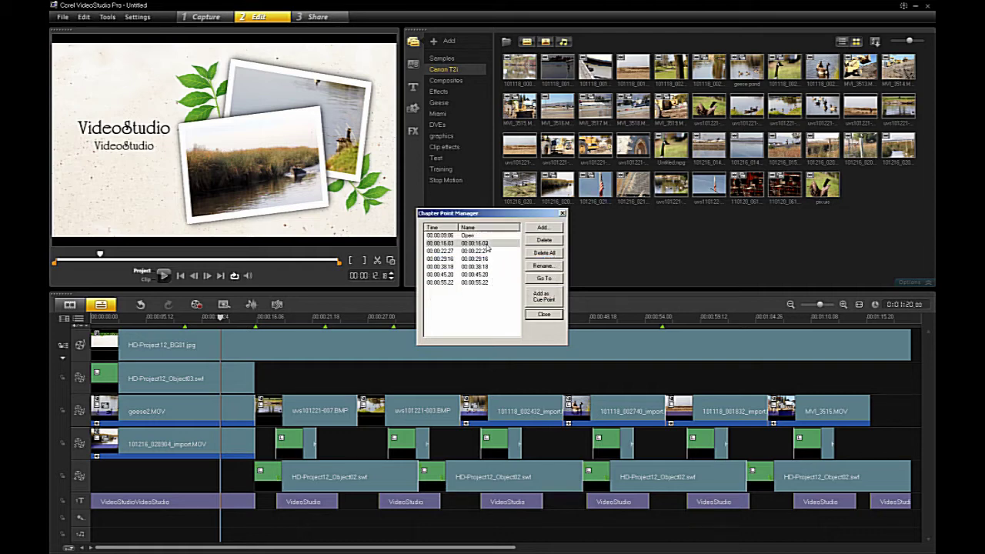
{"action": "left_click", "coordinate": [544, 266]}
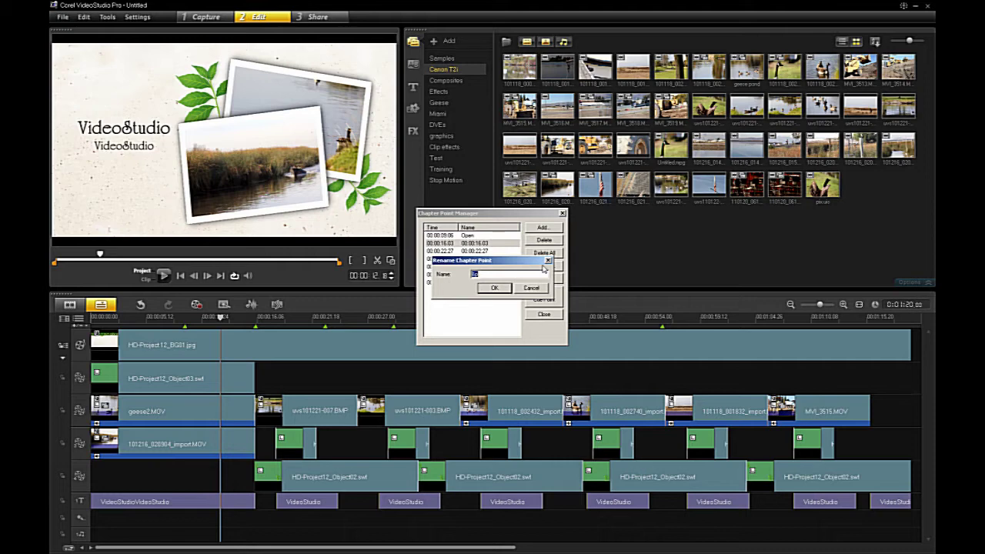
{"action": "type", "text": "Park"}
{"action": "key", "text": "Return"}
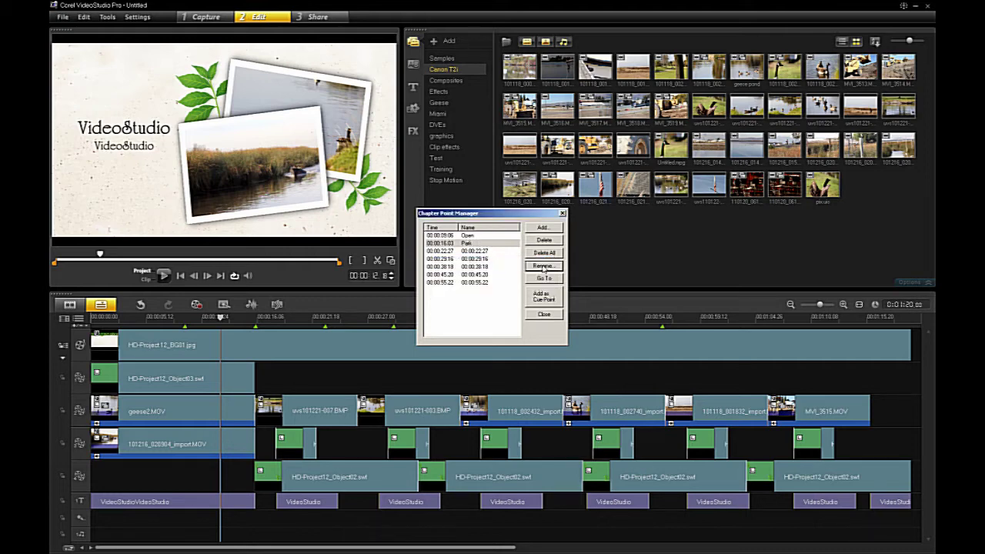
{"action": "left_click", "coordinate": [544, 315]}
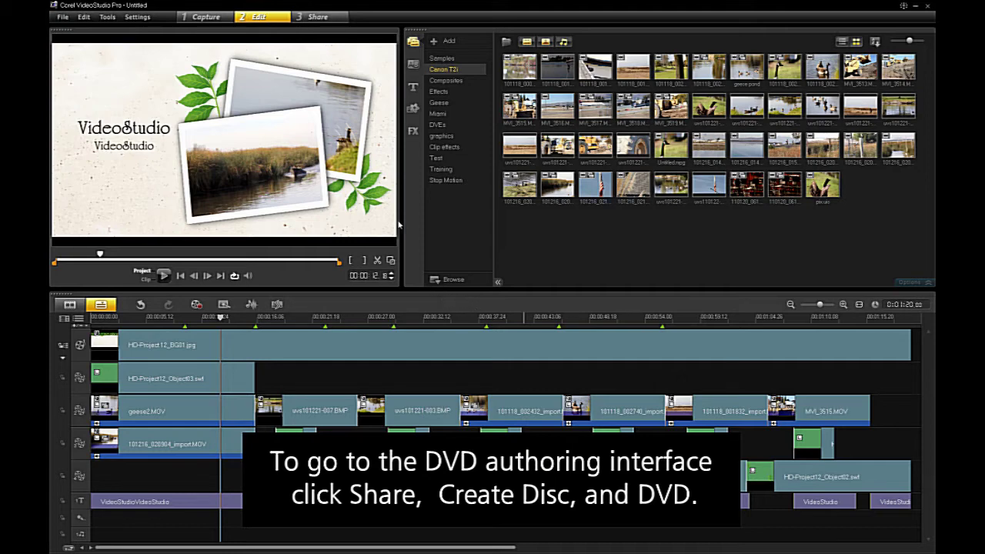
From the Share step, choose Create Disc as DVD for the project.
{"action": "left_click", "coordinate": [323, 21]}
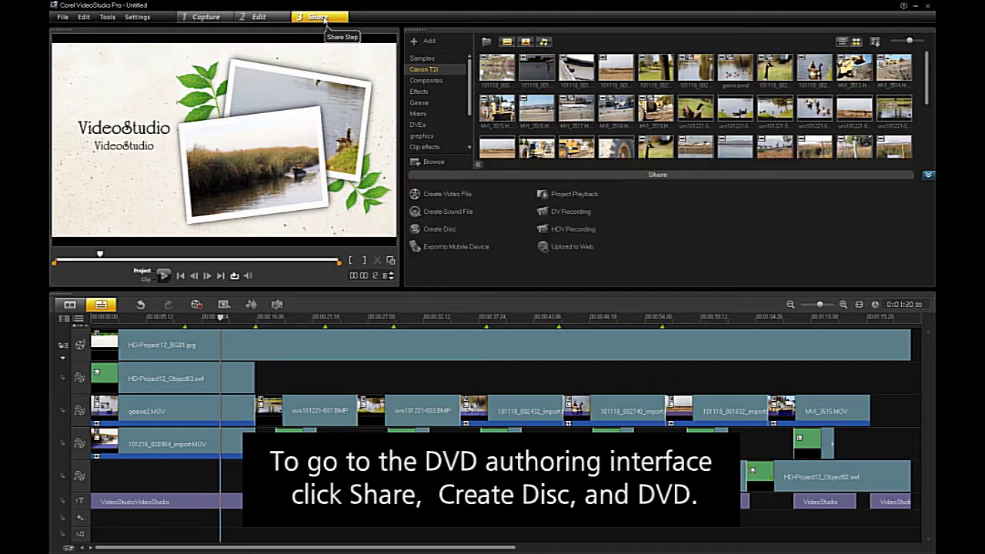
{"action": "left_click", "coordinate": [438, 229]}
{"action": "left_click", "coordinate": [430, 243]}
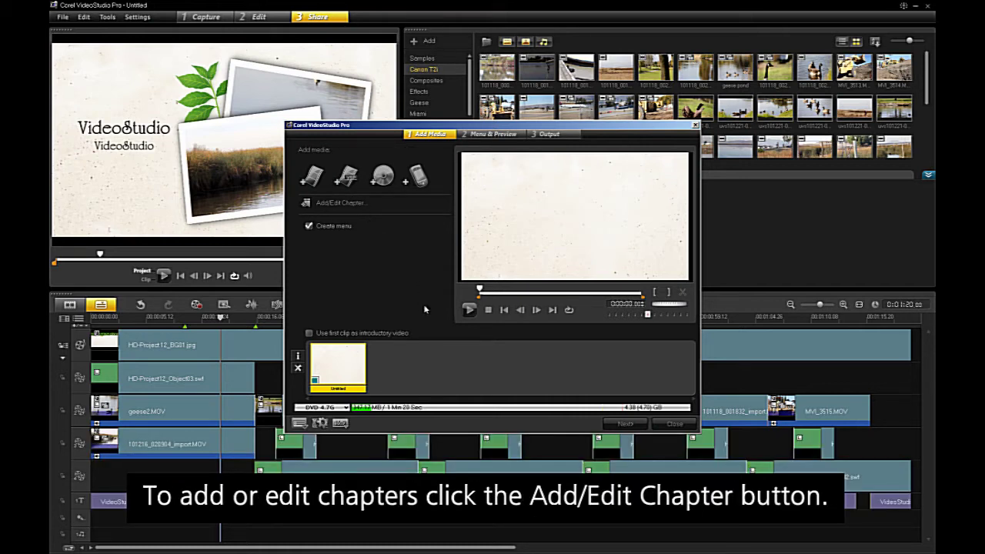
In the disc chapter editor, remove two chapters, starting with the one at 00:00:22.27.
{"action": "left_click", "coordinate": [340, 203]}
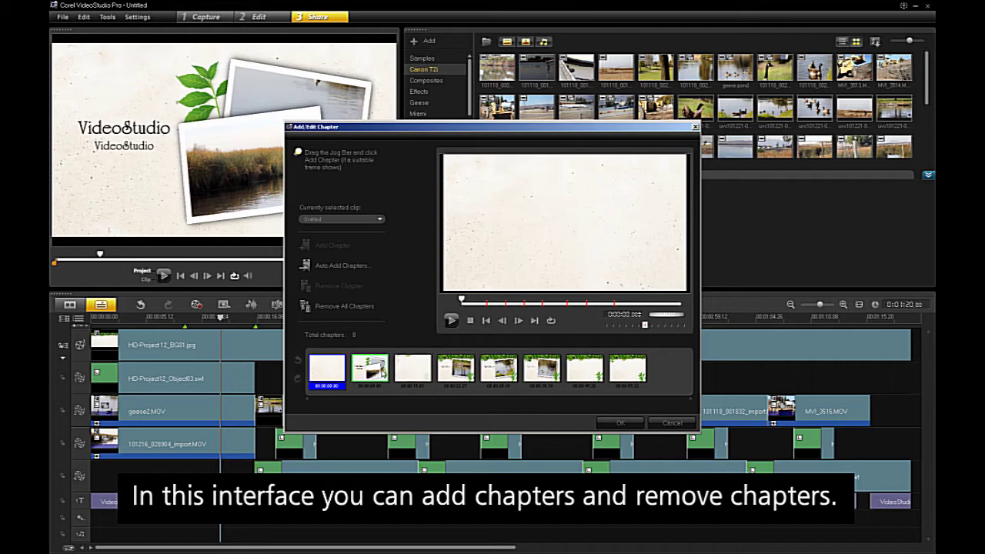
{"action": "left_click", "coordinate": [380, 372]}
{"action": "left_click", "coordinate": [413, 369]}
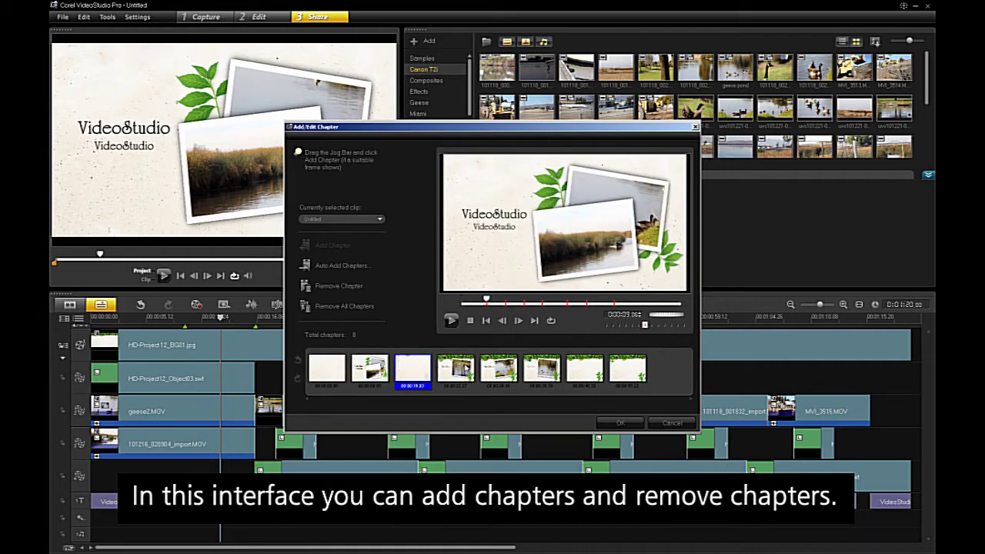
{"action": "left_click", "coordinate": [461, 368]}
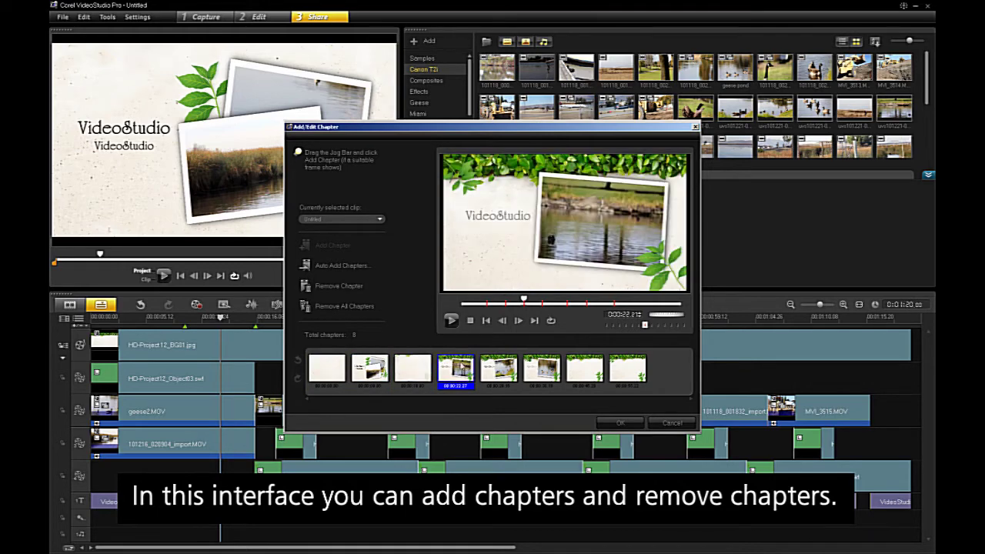
{"action": "left_click", "coordinate": [336, 286]}
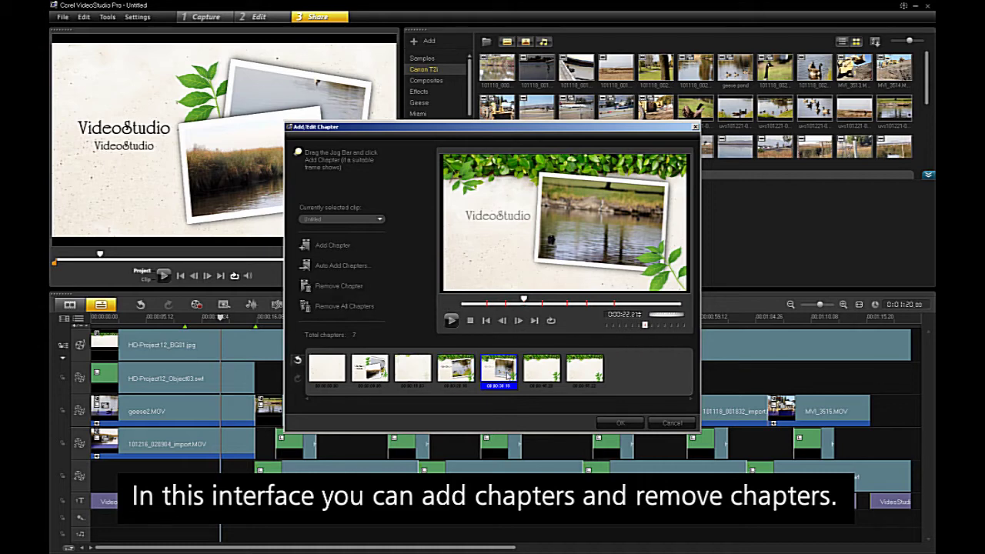
{"action": "left_click", "coordinate": [336, 286]}
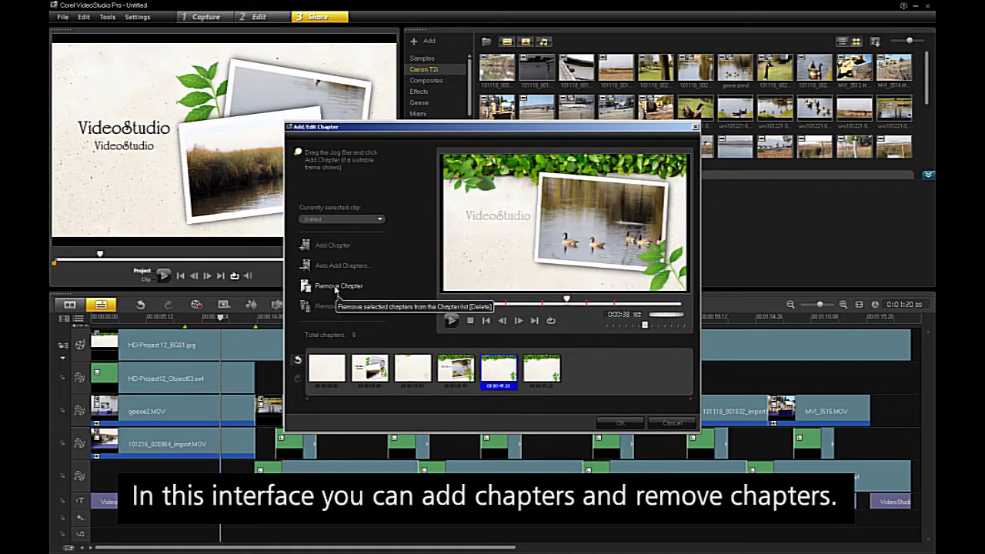
Add a new chapter at an earlier frame and accept the seven chapters.
{"action": "left_click", "coordinate": [403, 371]}
{"action": "left_click_drag", "start_coordinate": [566, 300], "coordinate": [524, 302]}
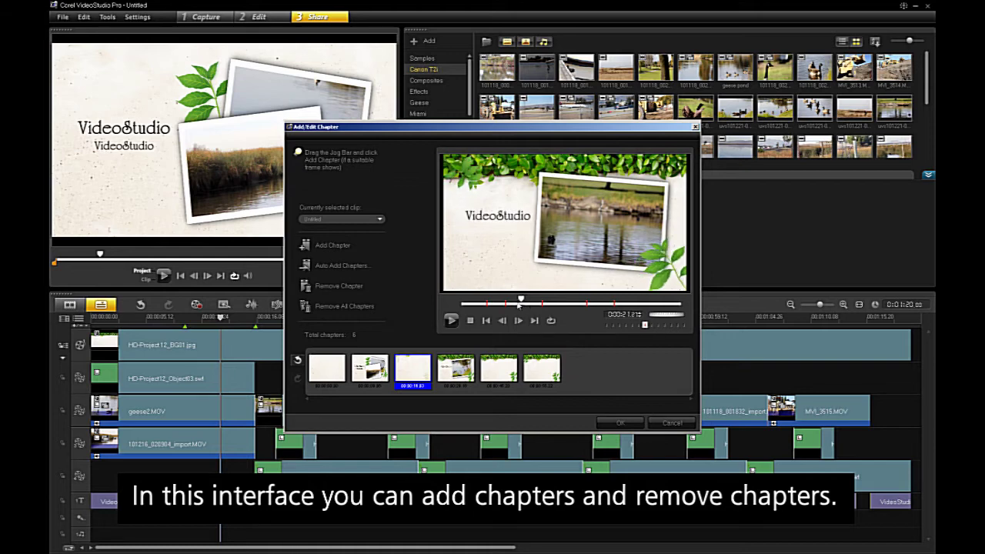
{"action": "left_click", "coordinate": [337, 246]}
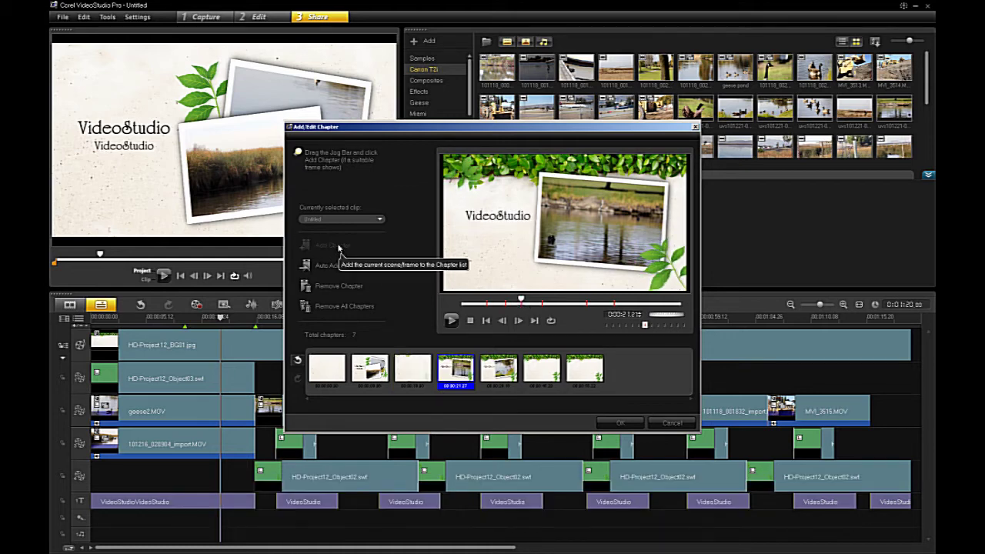
{"action": "mouse_move", "coordinate": [522, 302]}
{"action": "left_mouse_down"}
{"action": "mouse_move", "coordinate": [494, 302]}
{"action": "mouse_move", "coordinate": [508, 303]}
{"action": "left_mouse_up"}
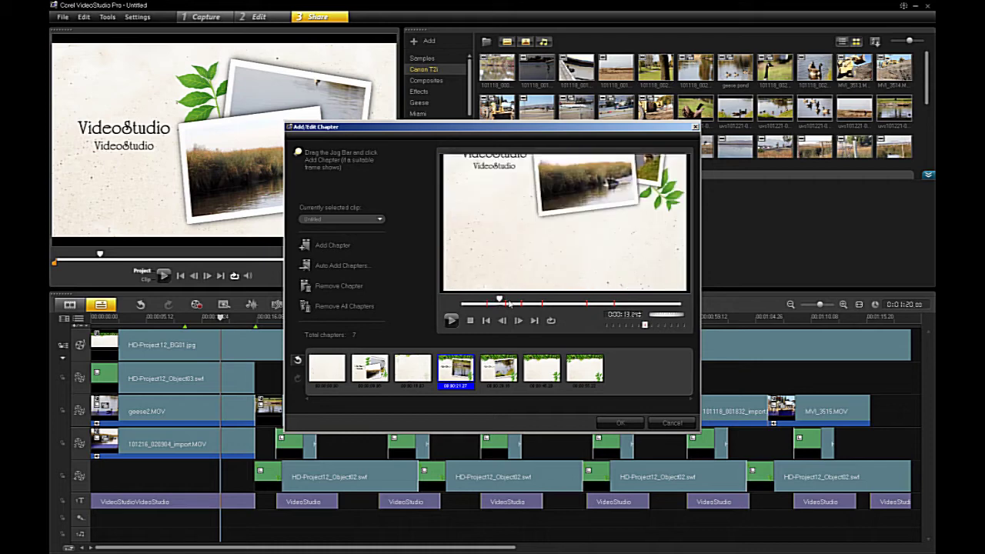
{"action": "left_click", "coordinate": [620, 422]}
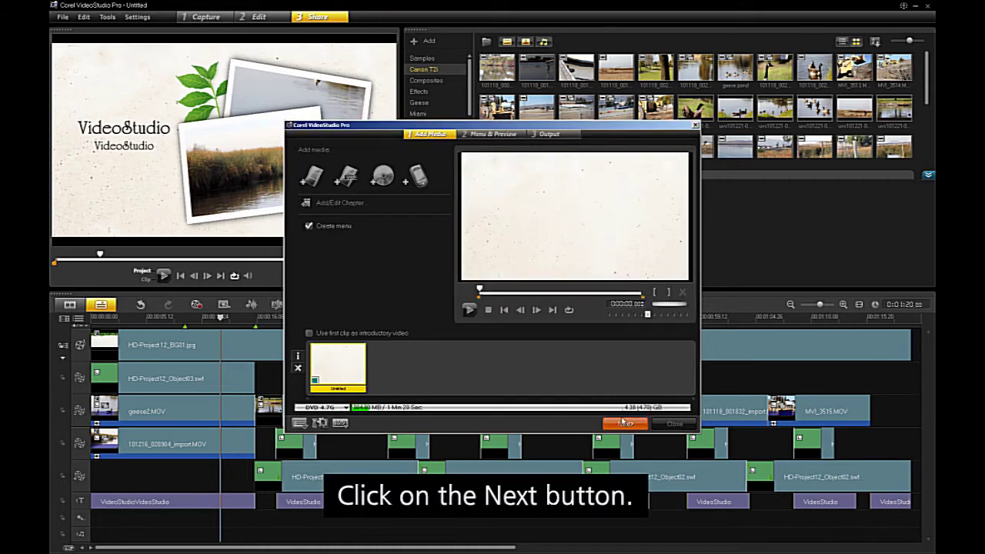
Try the diamond, leaf and pink templates, then apply the Thumbnail Menus wooden board template.
{"action": "left_click", "coordinate": [623, 423]}
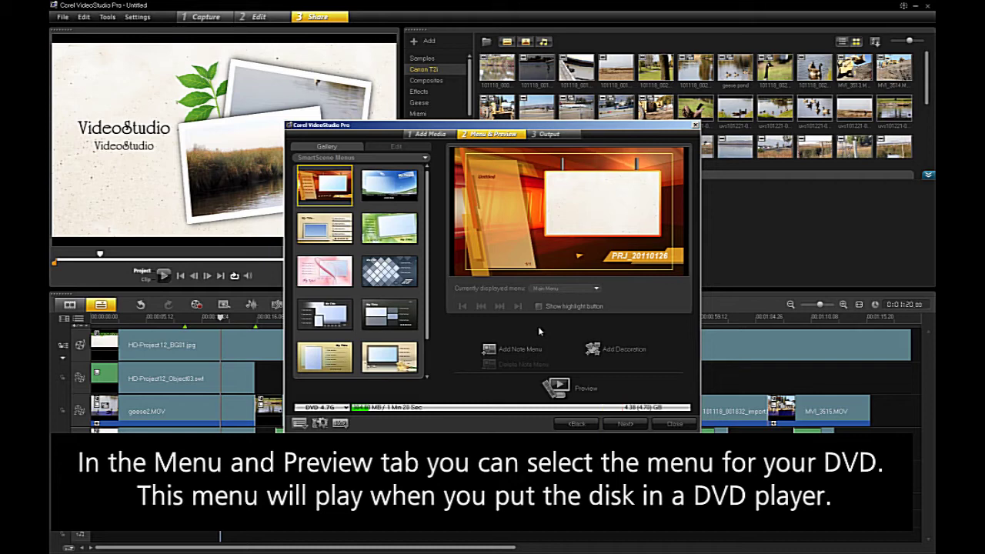
{"action": "left_click", "coordinate": [390, 273]}
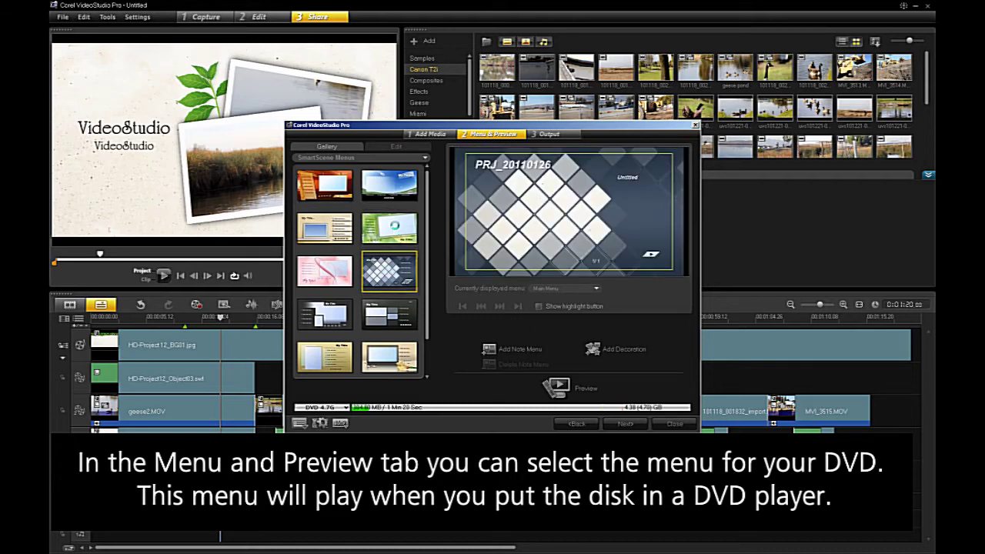
{"action": "left_click", "coordinate": [389, 228]}
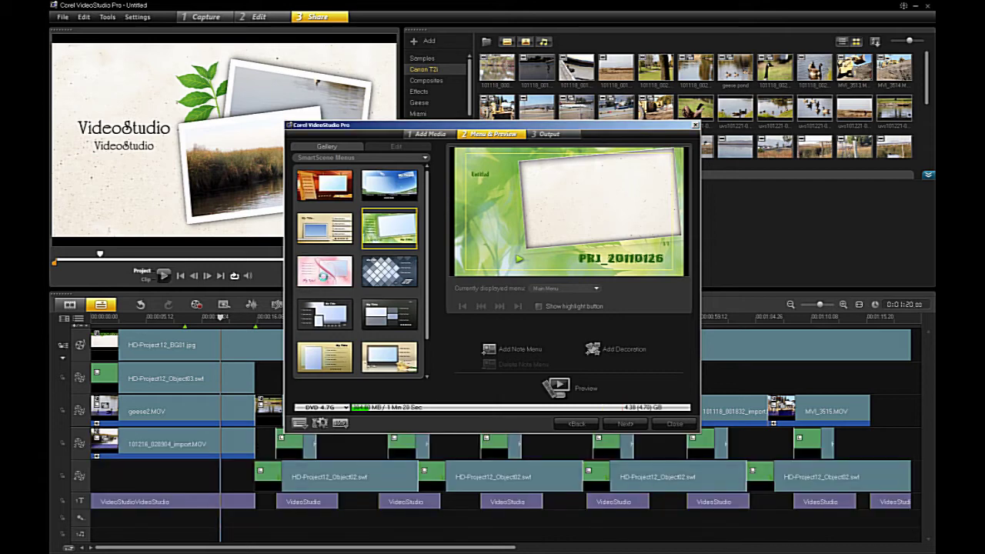
{"action": "left_click", "coordinate": [323, 275]}
{"action": "left_click", "coordinate": [425, 158]}
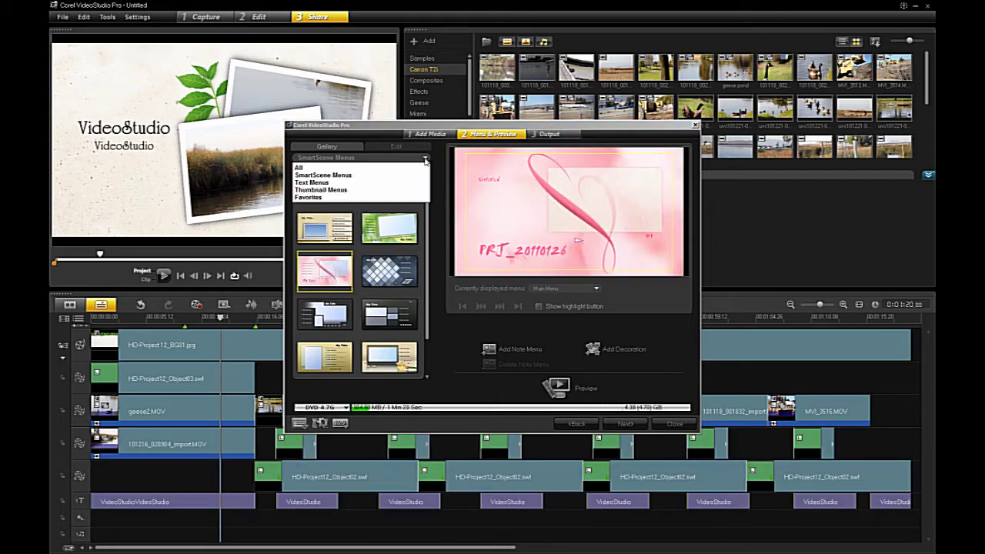
{"action": "left_click", "coordinate": [352, 190]}
{"action": "left_click", "coordinate": [384, 191]}
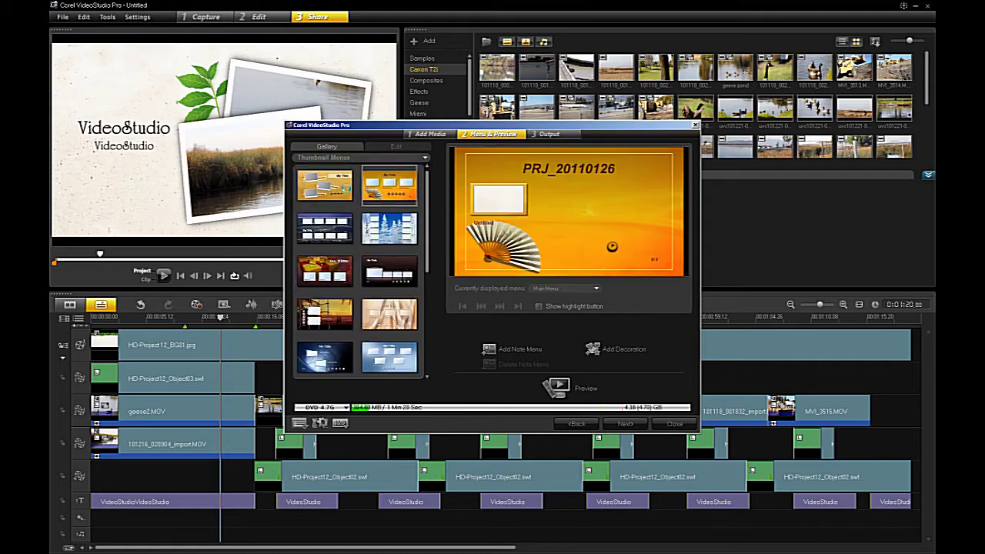
{"action": "left_click", "coordinate": [343, 192]}
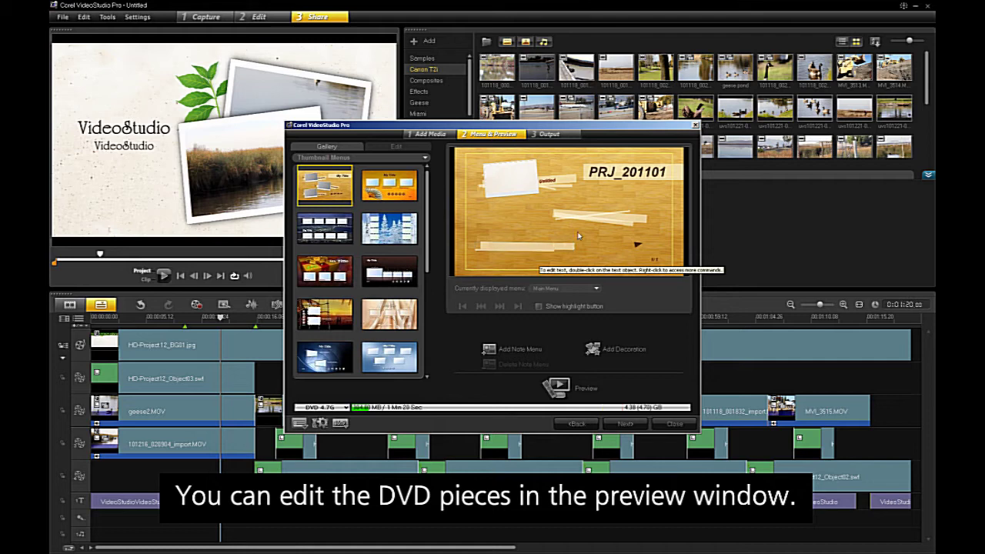
Change the menu title text to 'Park'.
{"action": "double_click", "coordinate": [596, 174]}
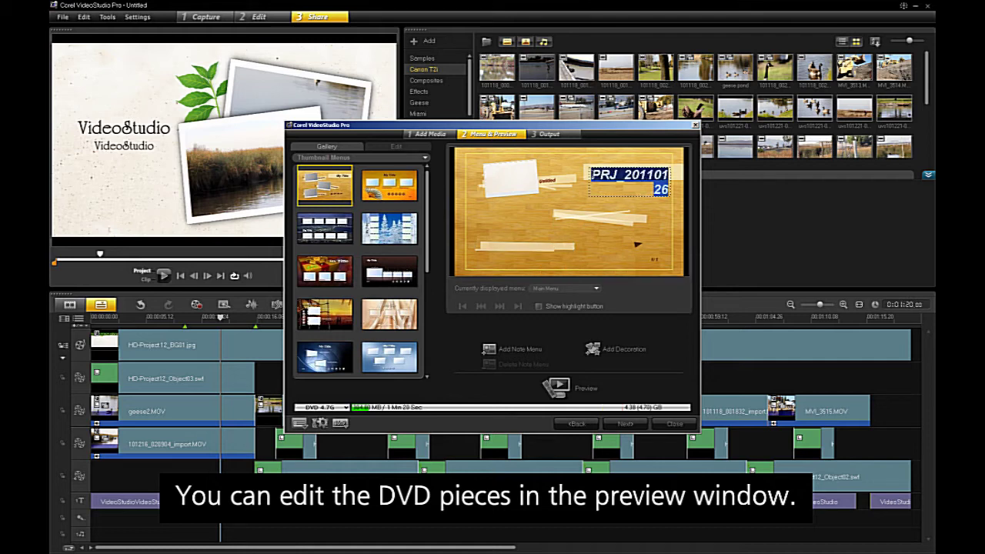
{"action": "type", "text": "Park"}
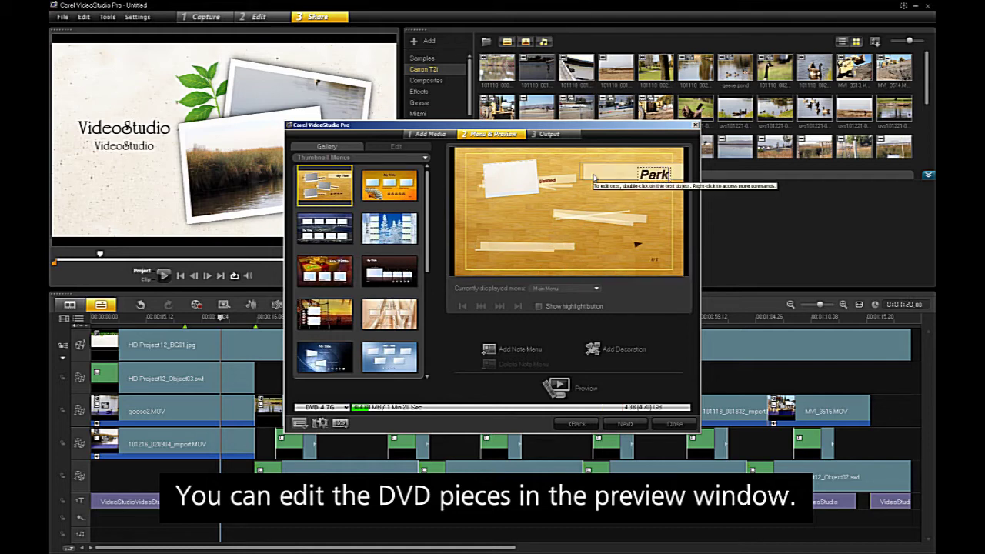
{"action": "left_click", "coordinate": [550, 182]}
Delete the existing text of the small chapter label on the menu.
{"action": "left_click", "coordinate": [547, 181]}
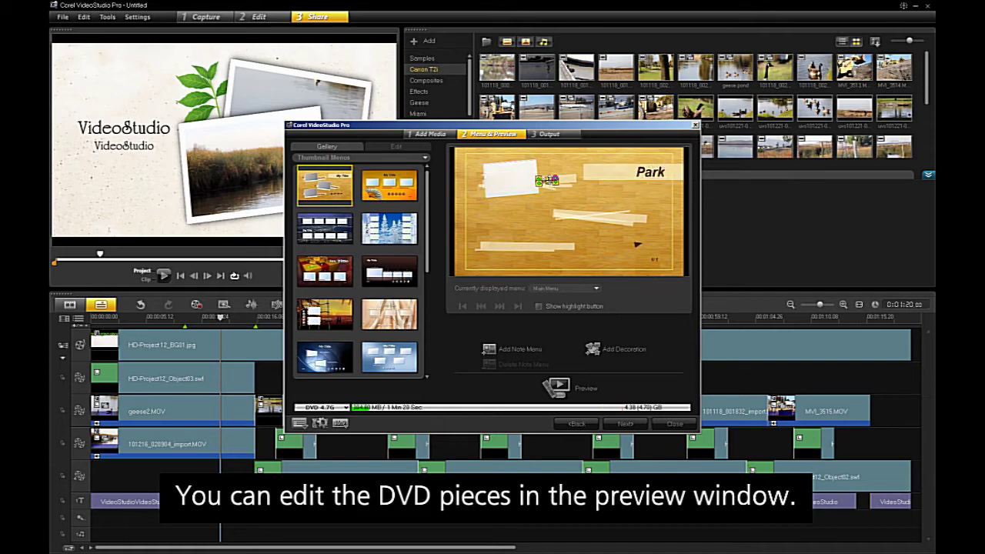
{"action": "left_click", "coordinate": [547, 181]}
{"action": "key", "text": "BackSpace"}
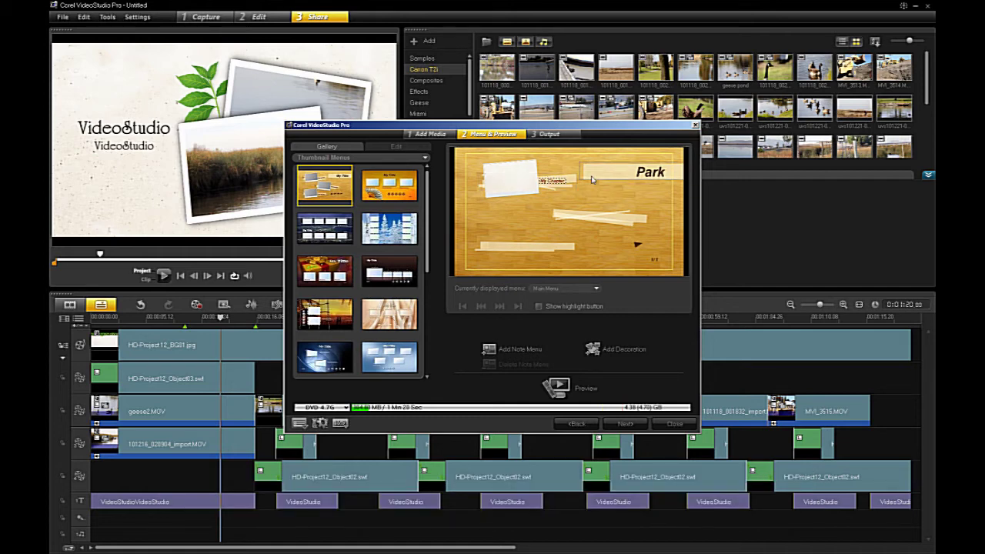
{"action": "left_click", "coordinate": [566, 241]}
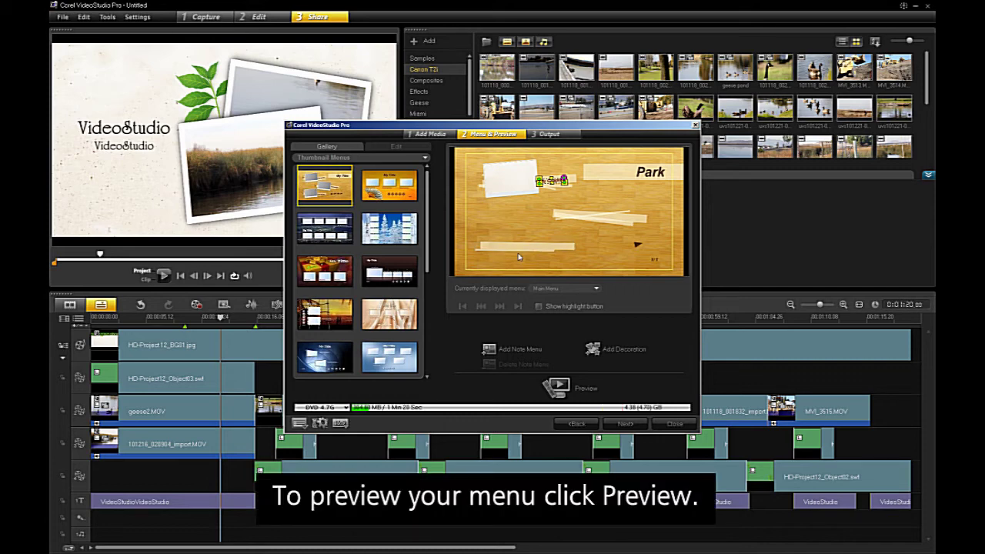
{"action": "left_click", "coordinate": [557, 388]}
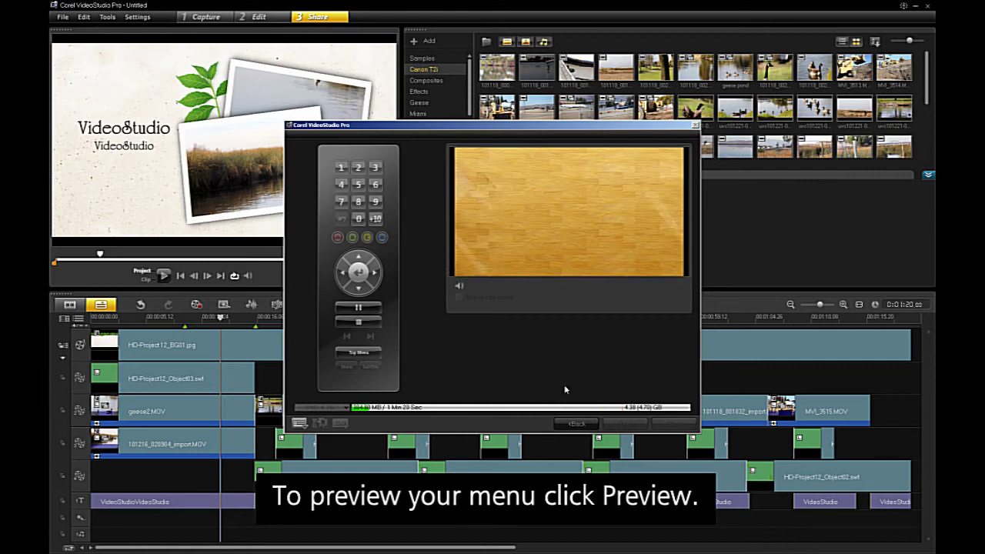
{"action": "left_click", "coordinate": [575, 425]}
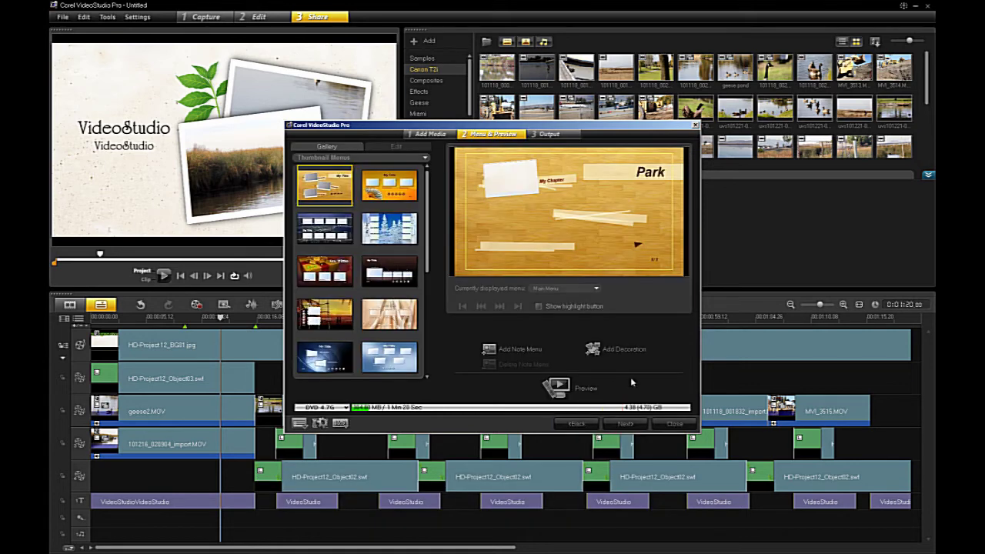
On the Output step, enable Create DVD folders and disable Create to disc.
{"action": "left_click", "coordinate": [632, 424]}
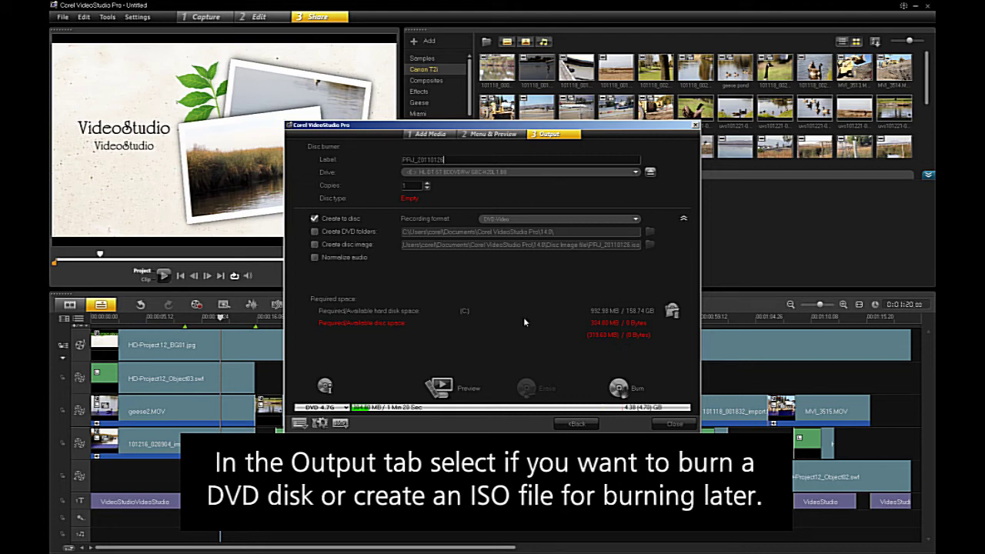
{"action": "left_click", "coordinate": [314, 231]}
{"action": "left_click", "coordinate": [315, 232]}
{"action": "left_click", "coordinate": [315, 218]}
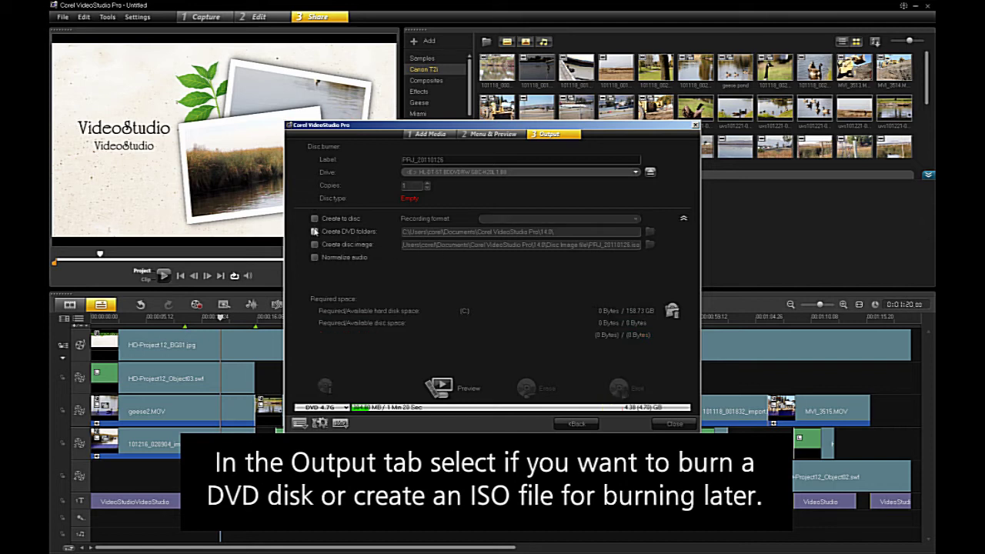
{"action": "left_click", "coordinate": [315, 231]}
{"action": "left_click", "coordinate": [315, 220]}
{"action": "left_click", "coordinate": [315, 219]}
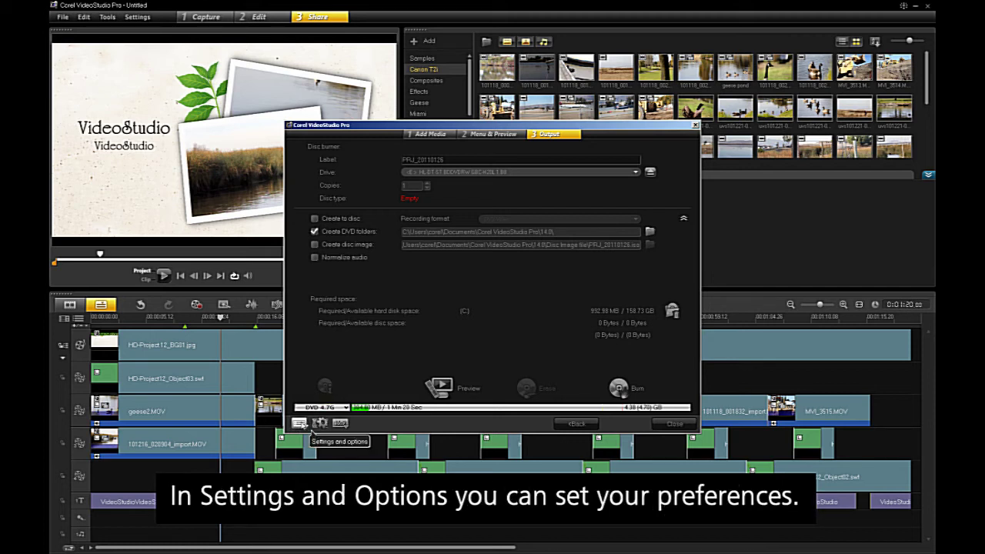
{"action": "left_click", "coordinate": [298, 422]}
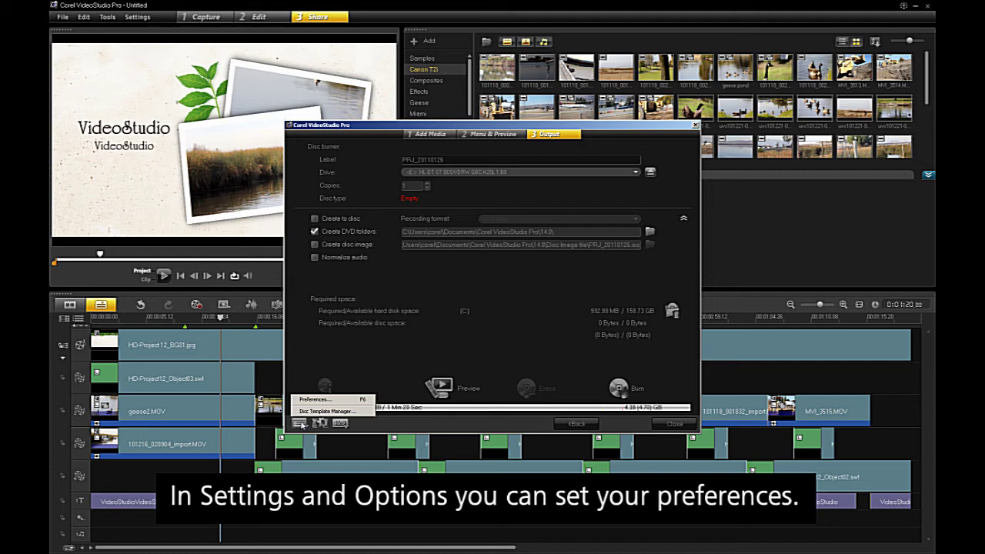
{"action": "left_click", "coordinate": [308, 400]}
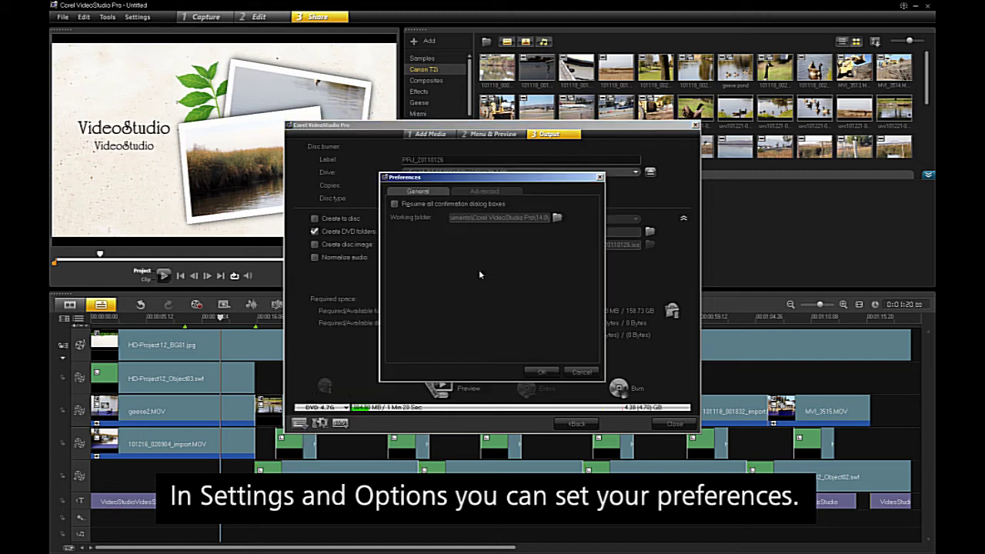
{"action": "left_click", "coordinate": [474, 193]}
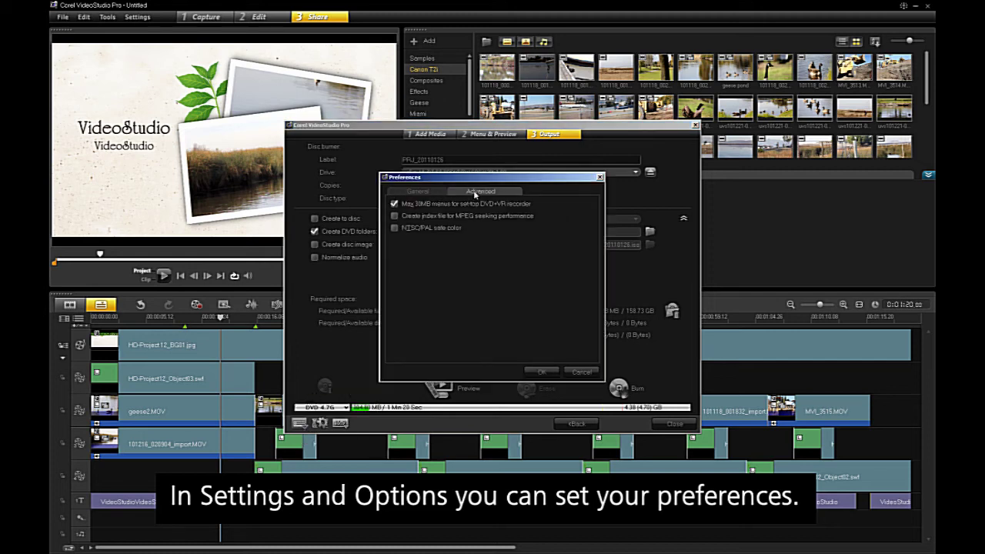
{"action": "left_click", "coordinate": [421, 193]}
{"action": "left_click", "coordinate": [577, 374]}
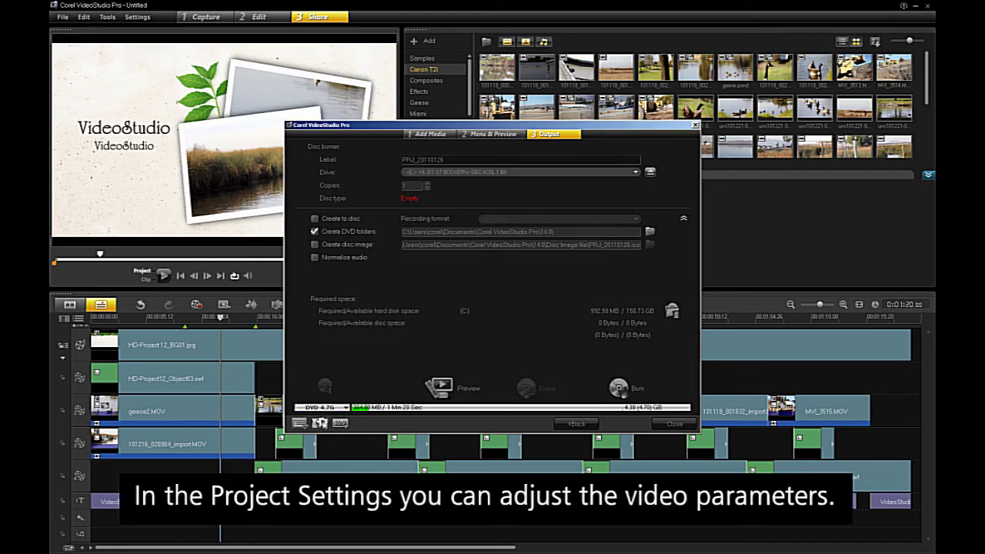
{"action": "left_click", "coordinate": [319, 423]}
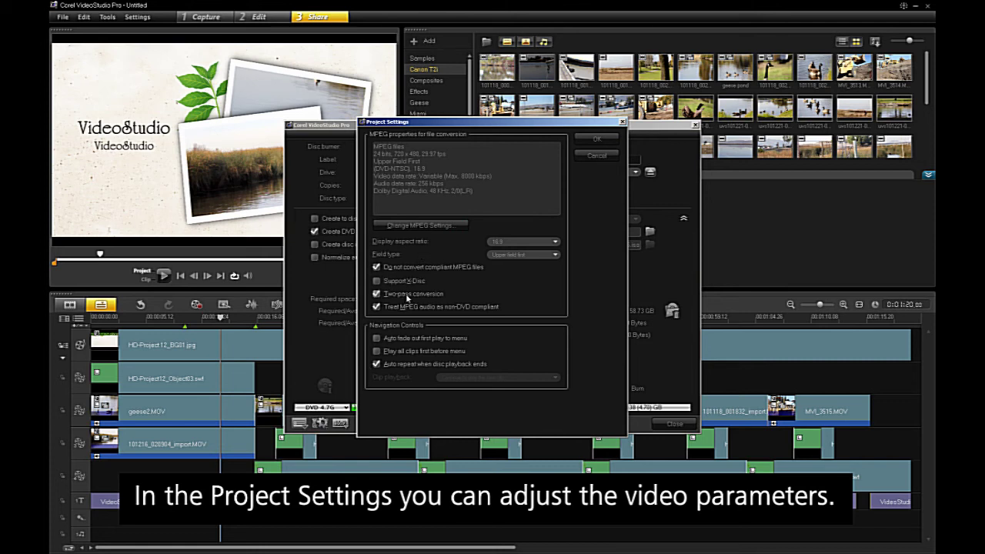
{"action": "left_click", "coordinate": [407, 297]}
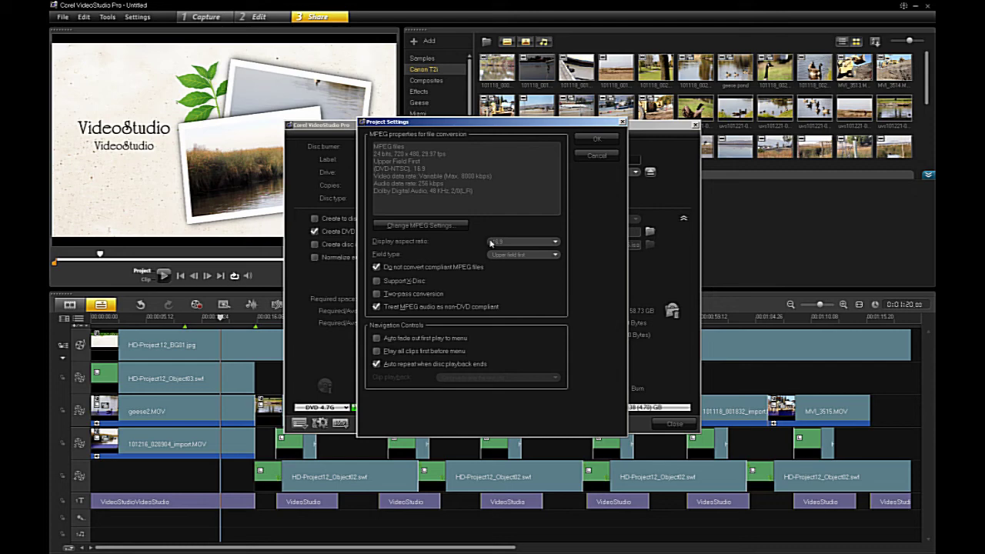
{"action": "left_click", "coordinate": [600, 155]}
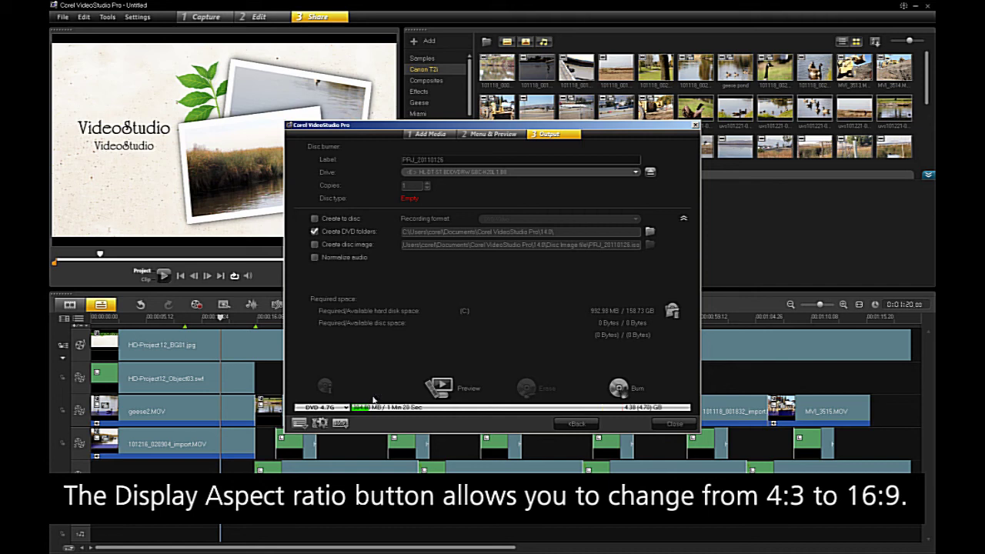
Change the display aspect ratio to 4:3 and accept the warning.
{"action": "left_click", "coordinate": [340, 423]}
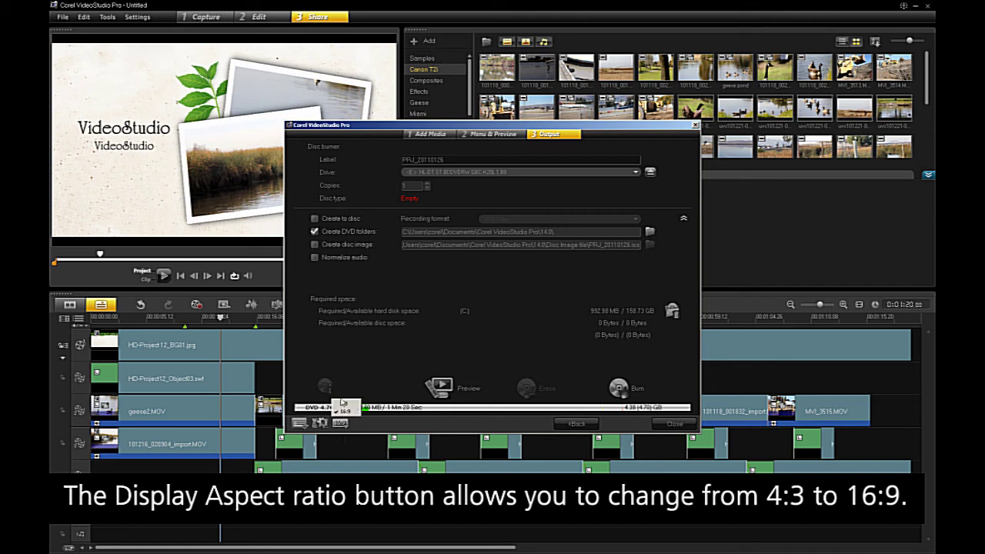
{"action": "left_click", "coordinate": [343, 403]}
{"action": "left_click", "coordinate": [472, 292]}
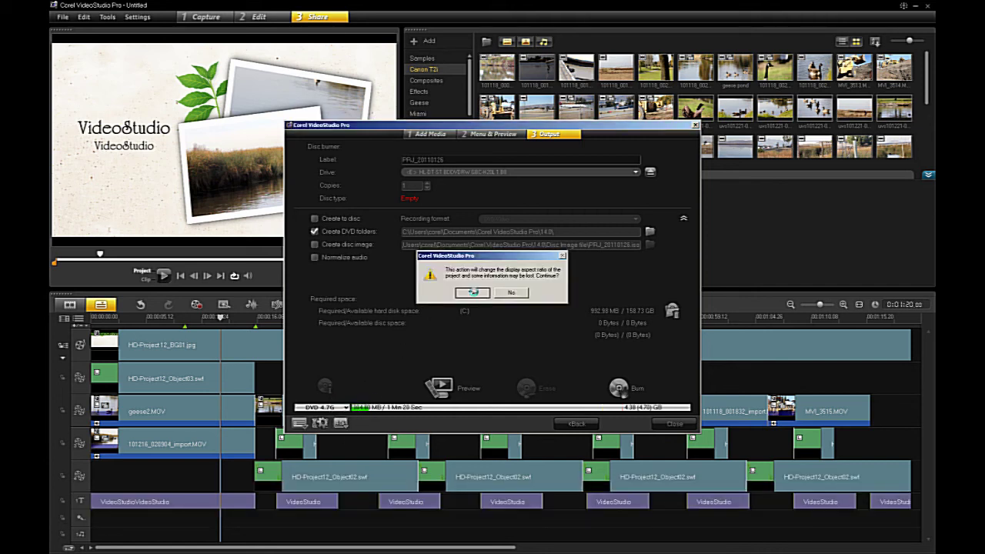